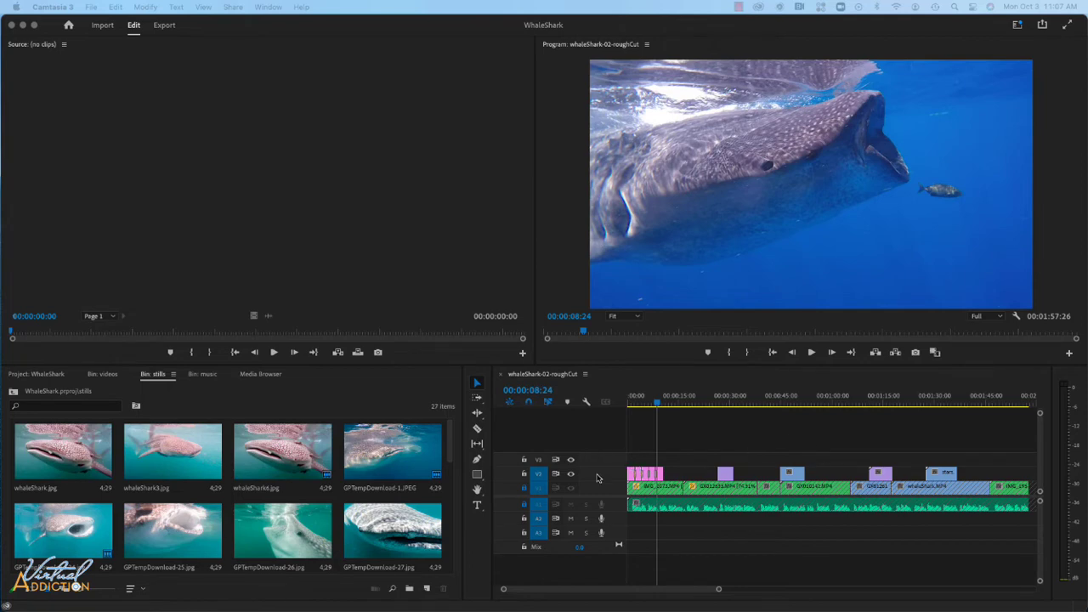
Step: Try muting and soloing audio track A1, leaving it unmuted and unsoloed
click(597, 479)
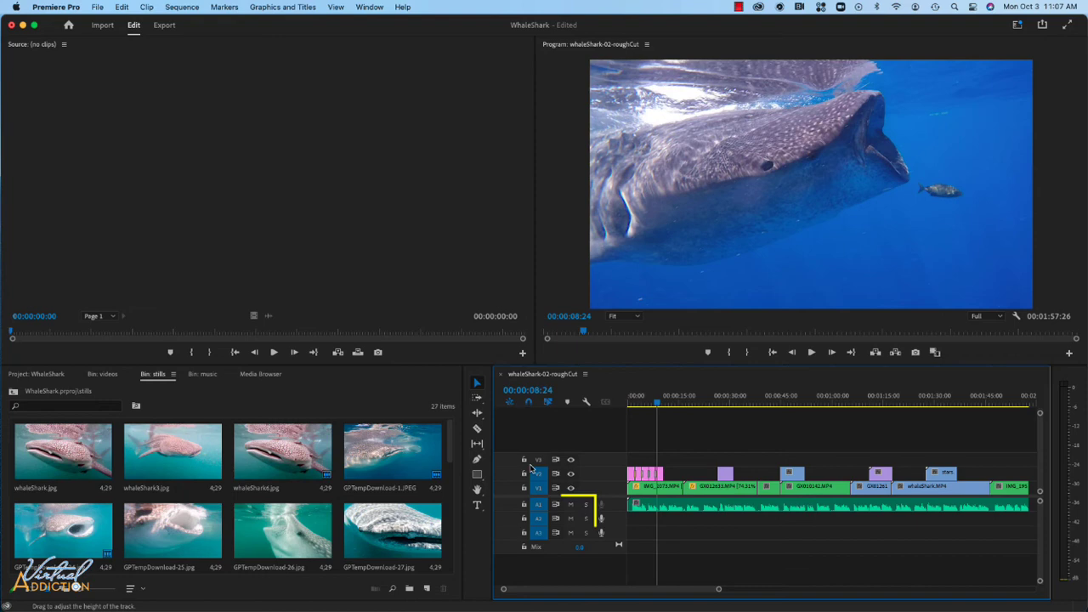
click(572, 507)
click(586, 508)
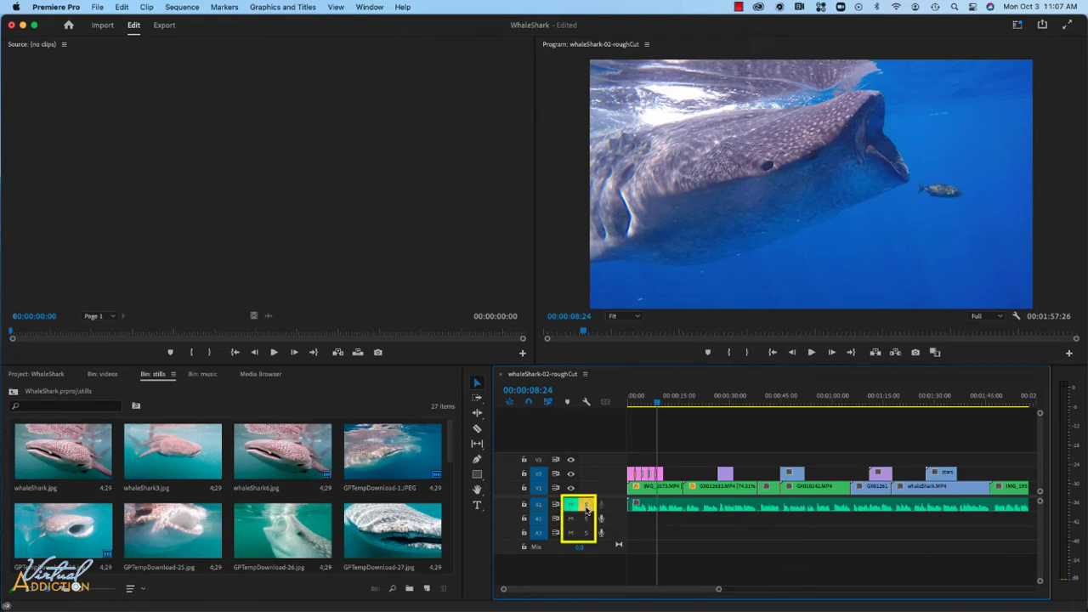
click(586, 507)
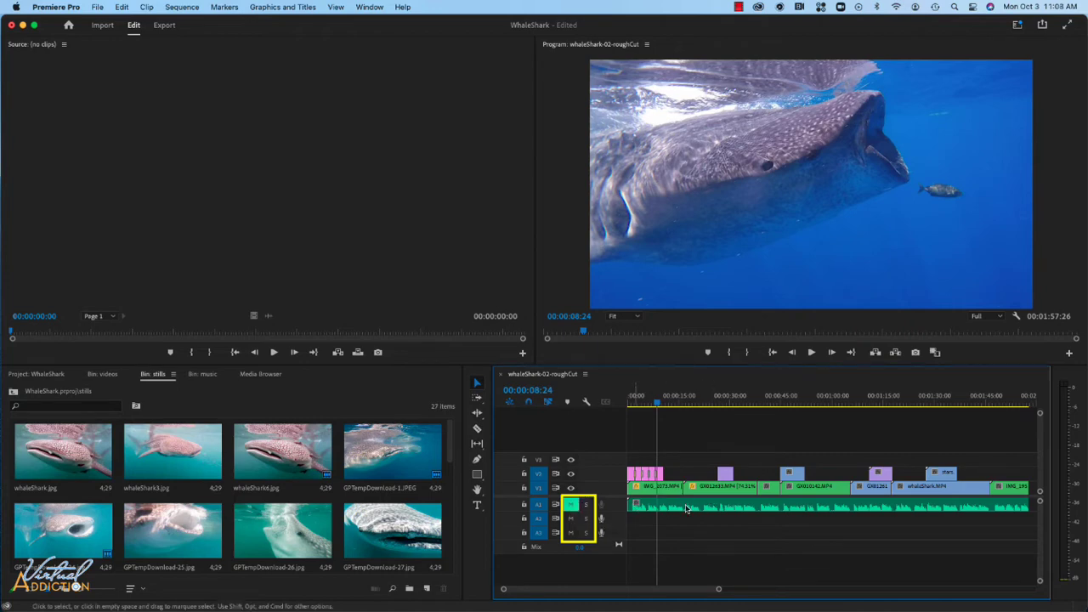
click(586, 505)
click(570, 505)
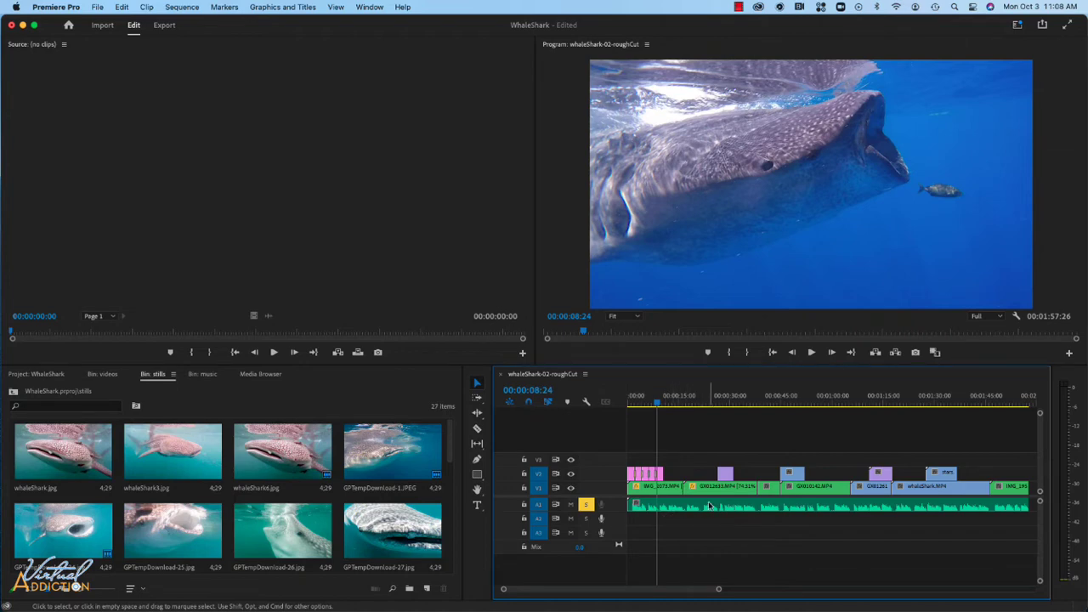
click(587, 505)
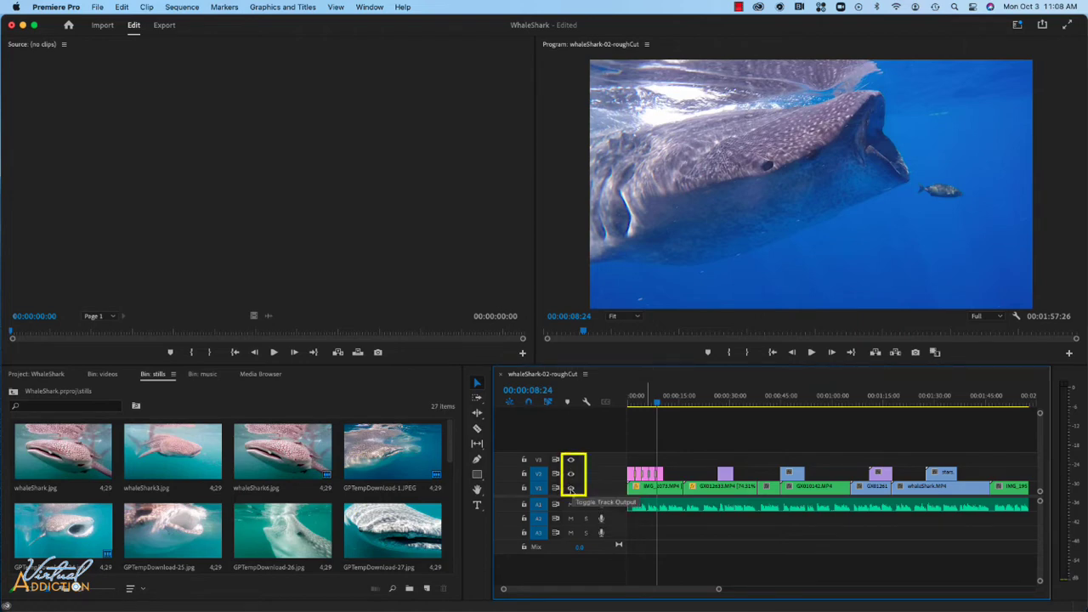
Step: Hide video tracks V1 and V2 from output, then turn V2 back on
click(570, 490)
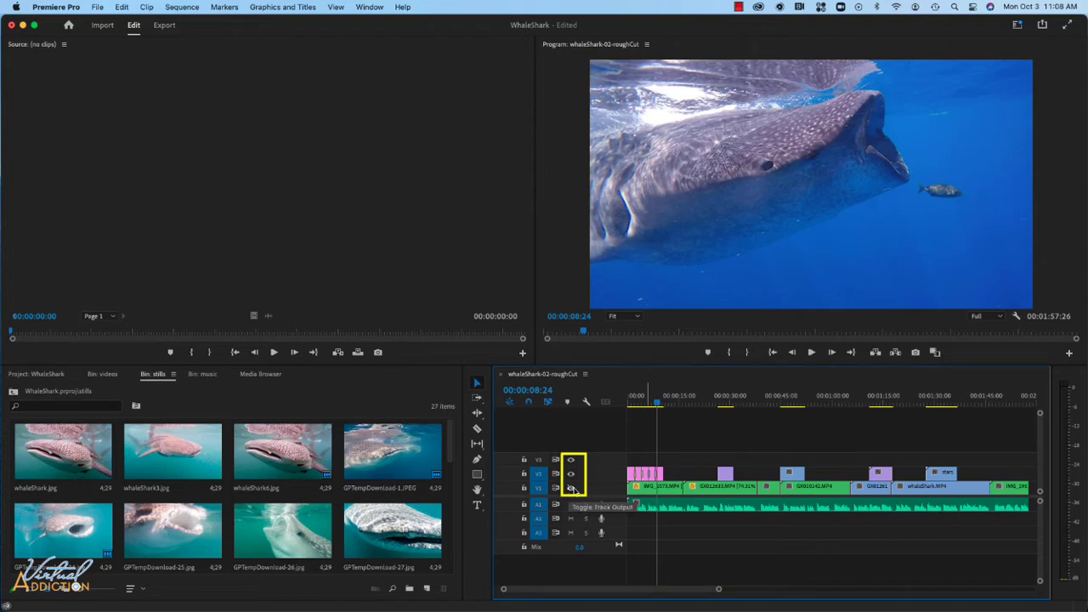
click(572, 475)
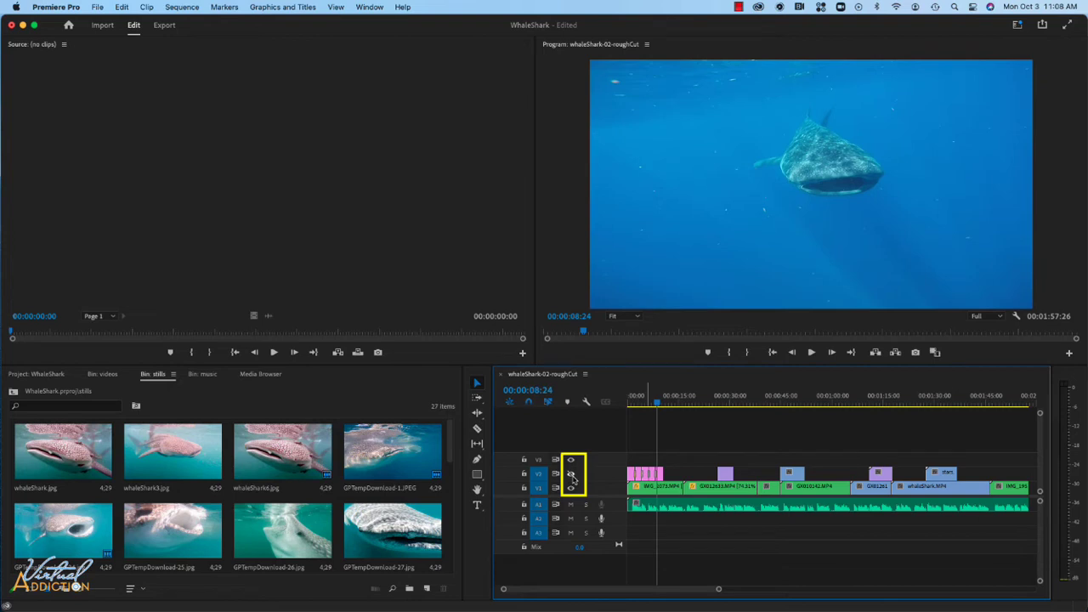
click(571, 478)
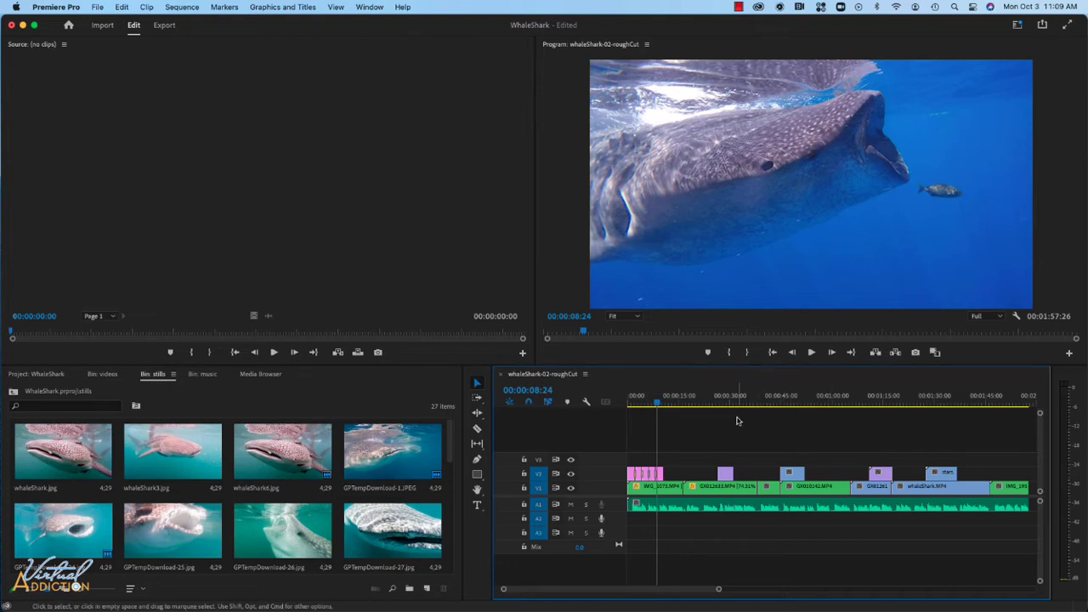
Step: Mark In at the playhead and Out at 00:00:44:06, then clear both with Option+X
key(i)
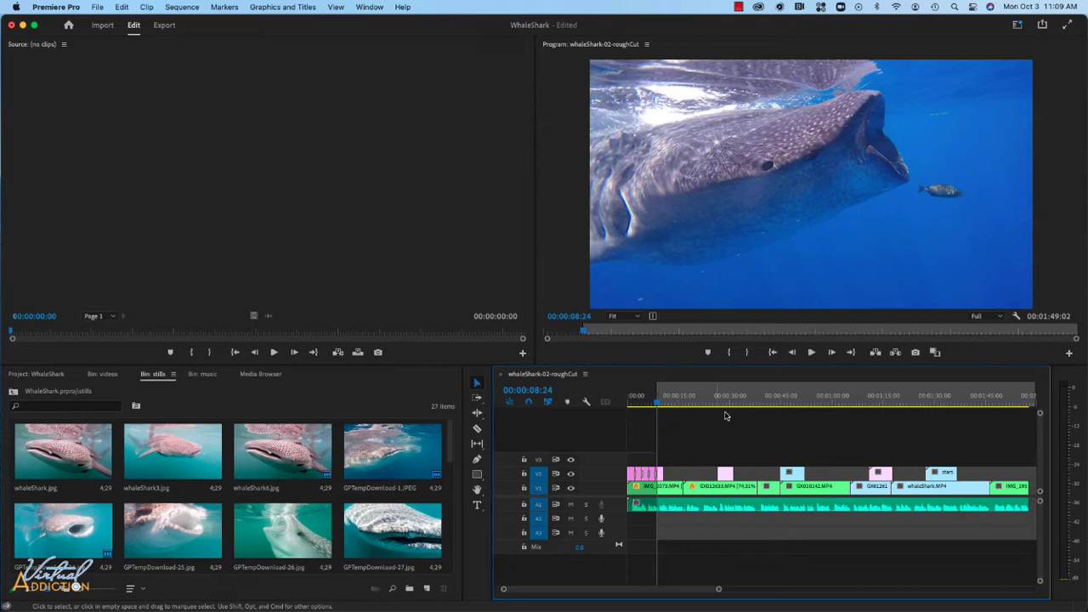
click(779, 403)
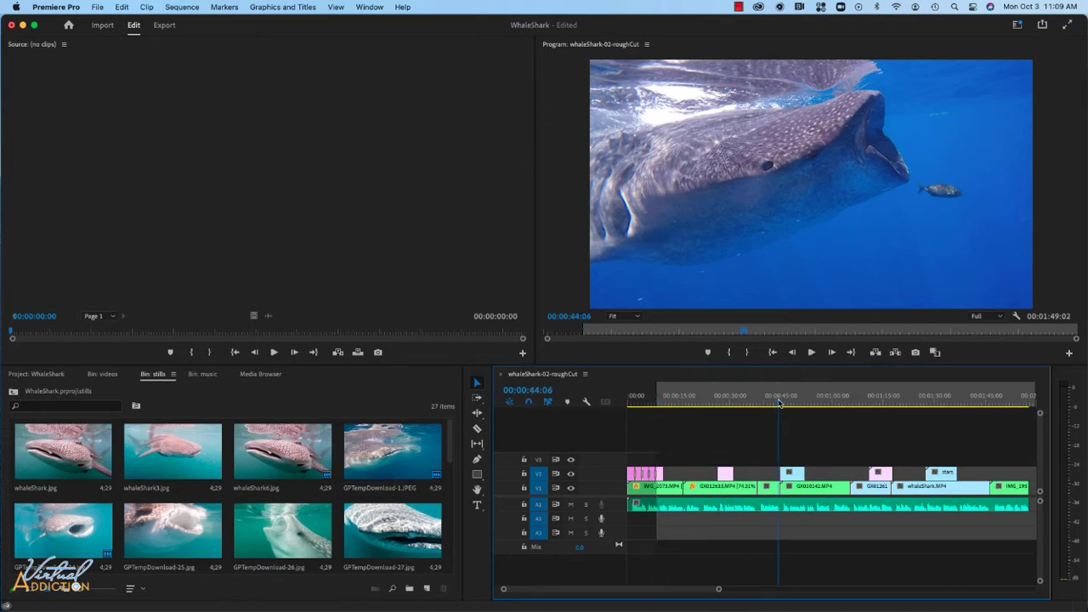
key(o)
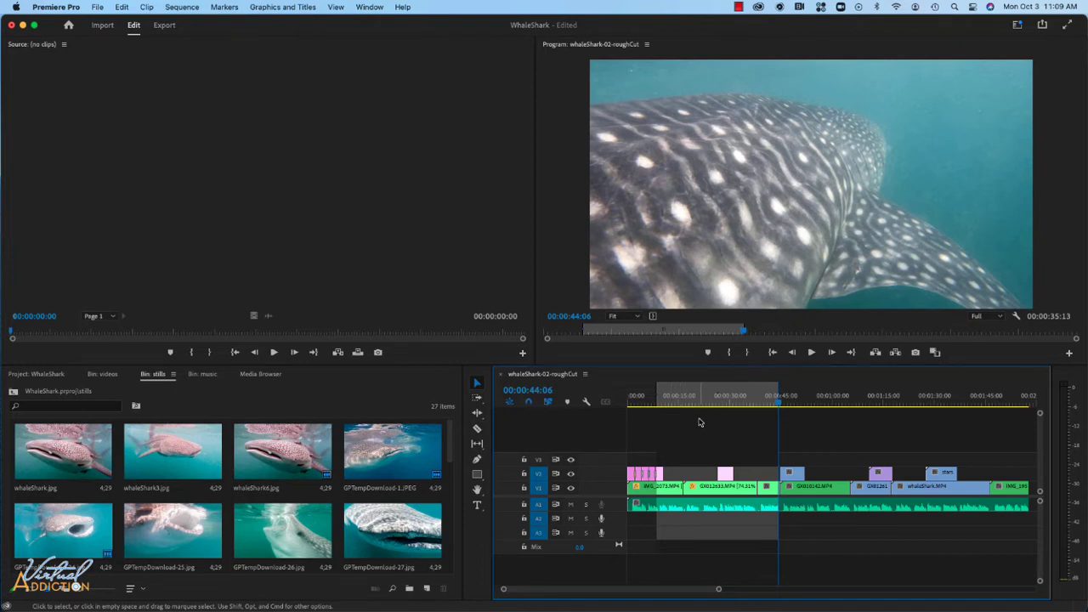
right_click(777, 394)
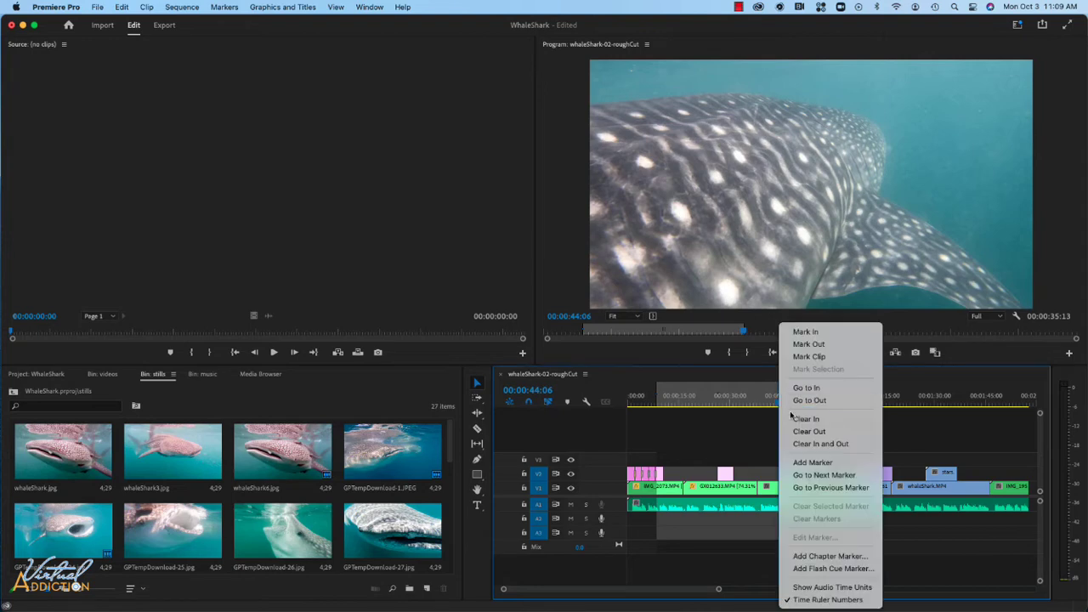
click(687, 433)
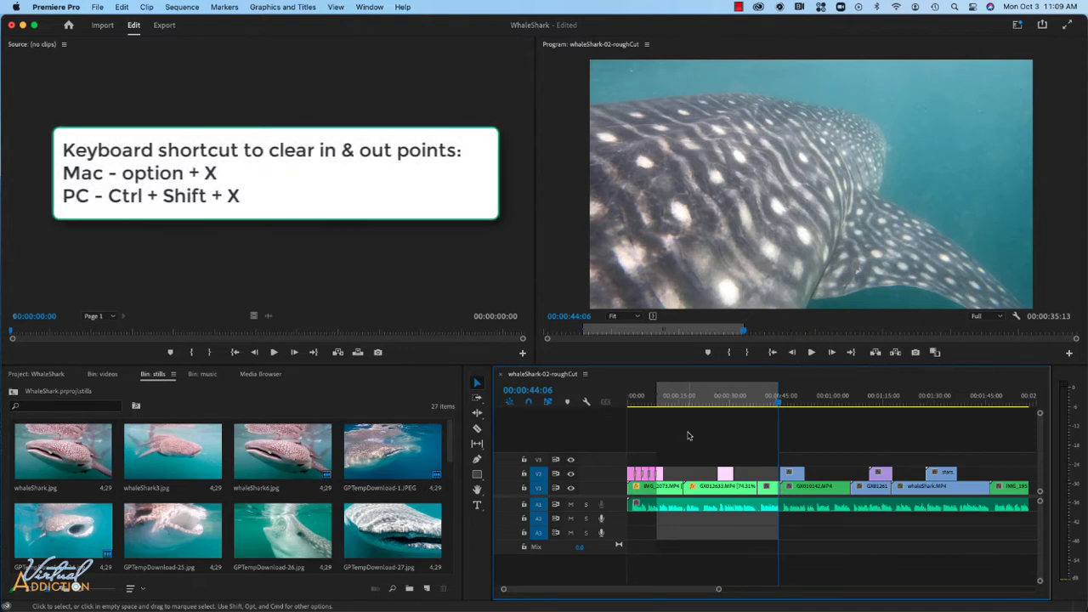
key(alt+x)
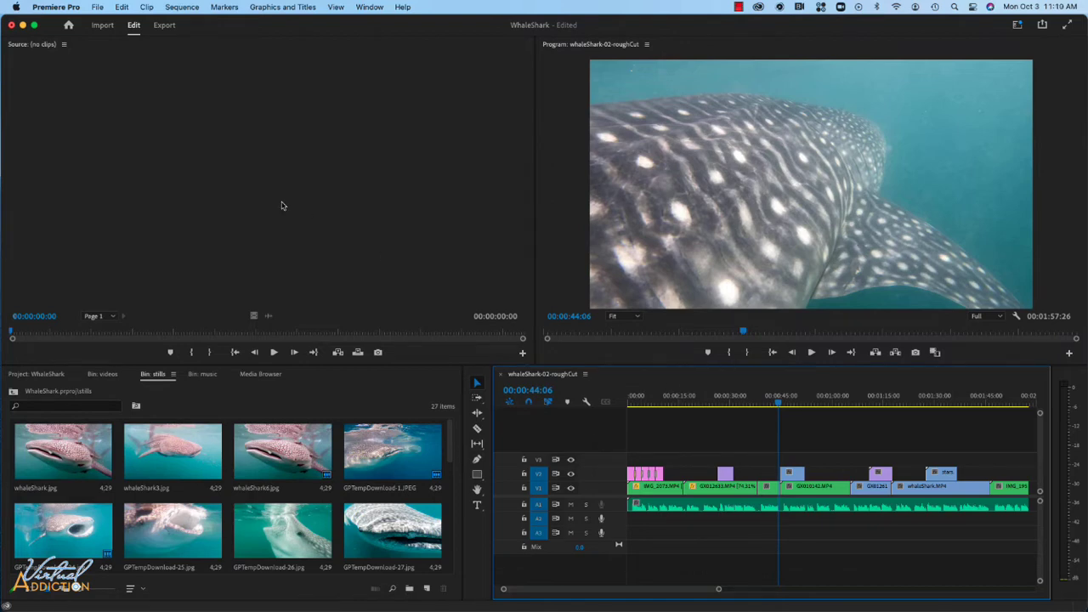
Step: Open Export mode showing whaleShark-02-roughCut.mp4 as H.264, Match Source - Adaptive High Bitrate
click(166, 26)
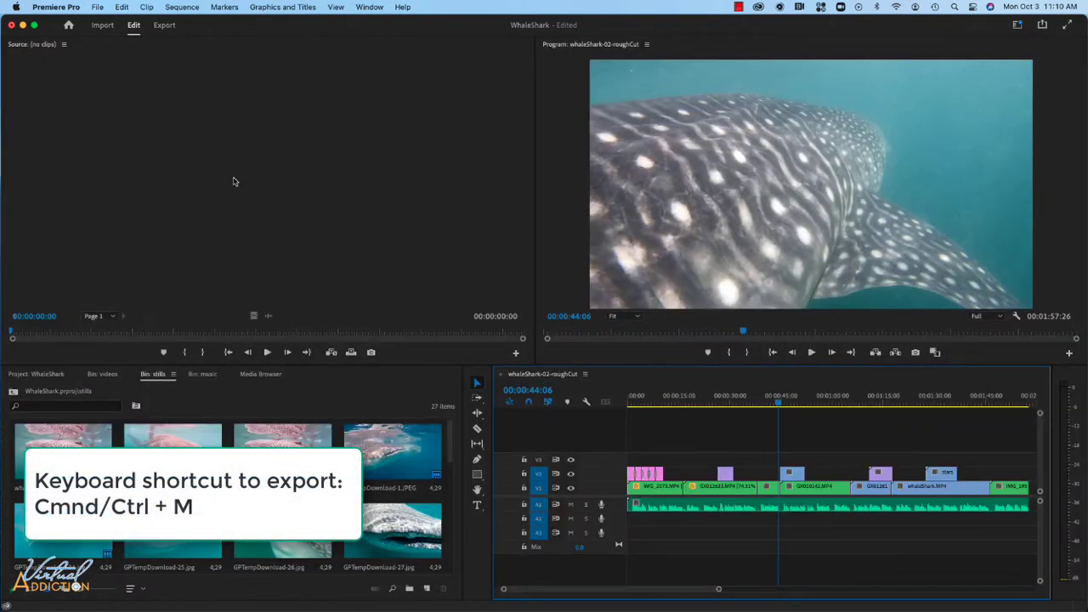
key(super+m)
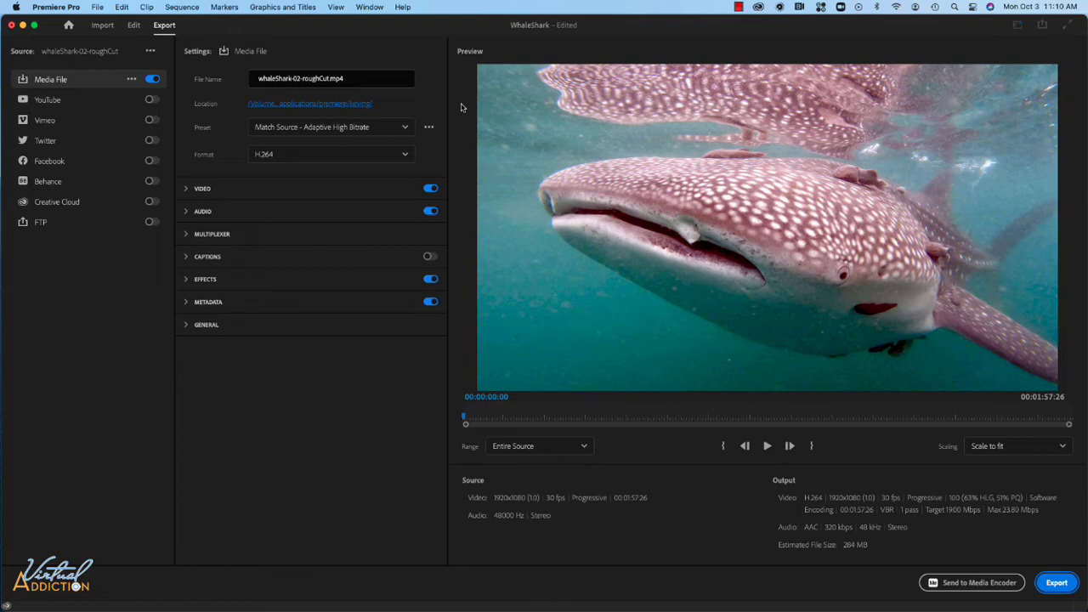
Step: Rename the export file to whaleShark-roughCut by deleting '-02'
click(296, 85)
key(BackSpace)
key(BackSpace)
key(BackSpace)
key(Return)
Step: Set the export location to the whaleShark folder
click(316, 106)
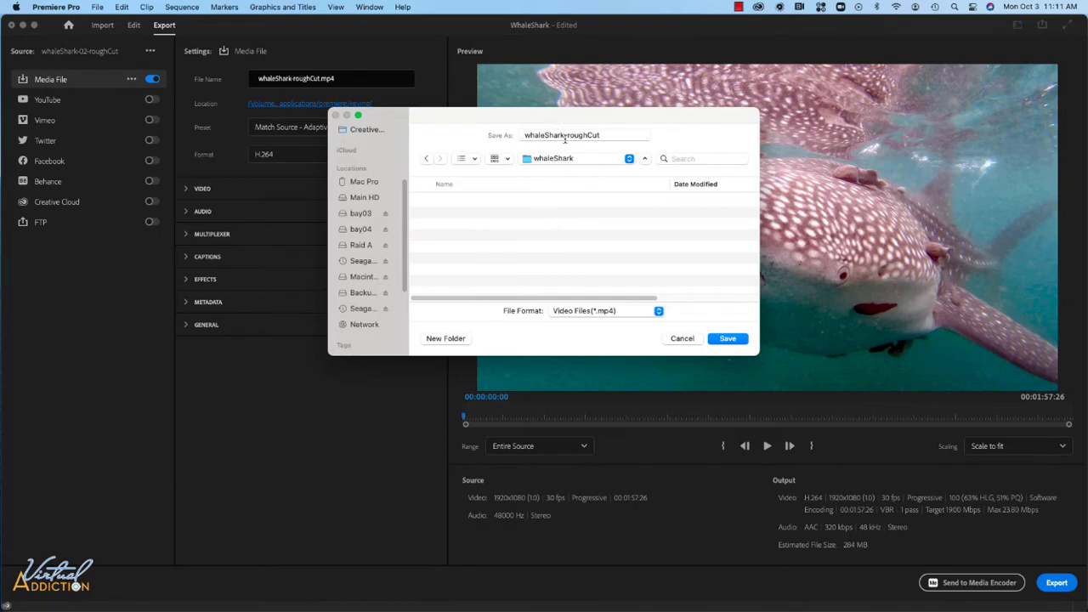
click(727, 340)
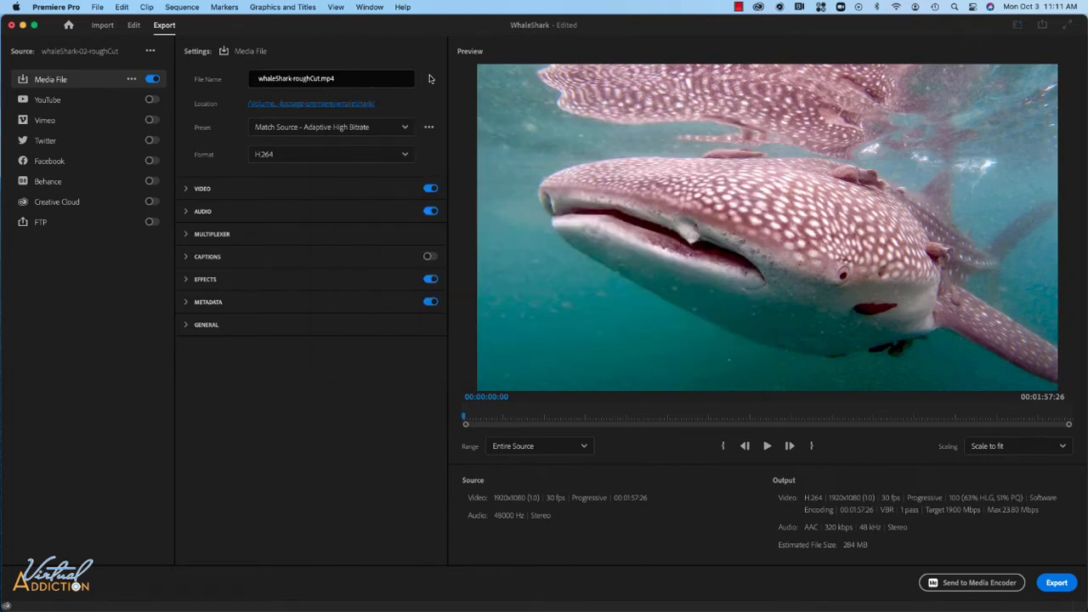
click(374, 127)
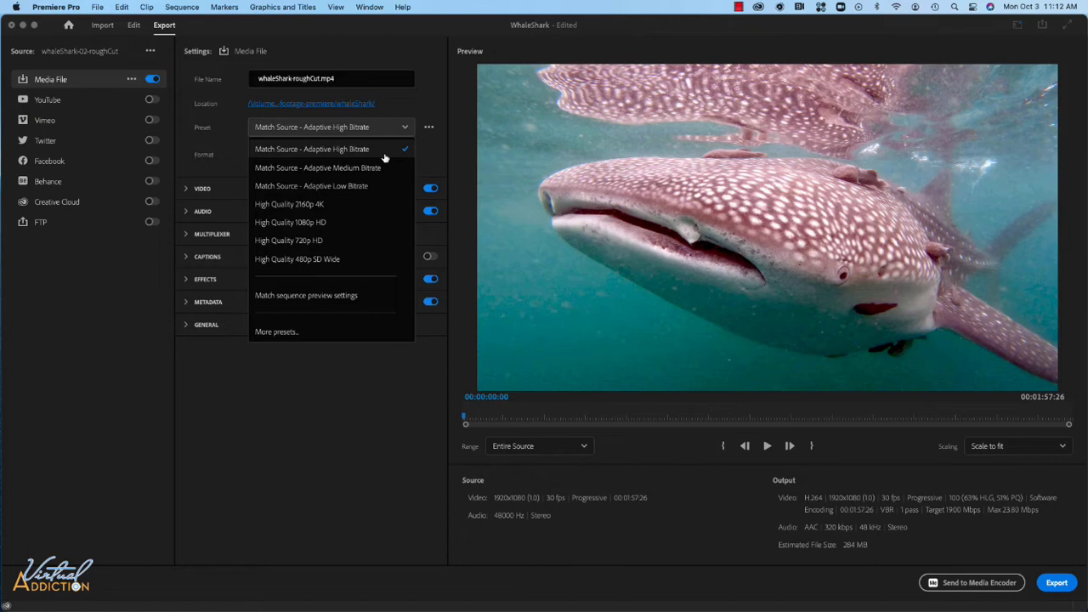
Step: Choose the High Quality 1080p HD preset, giving a 20 Mbps target bitrate
click(300, 223)
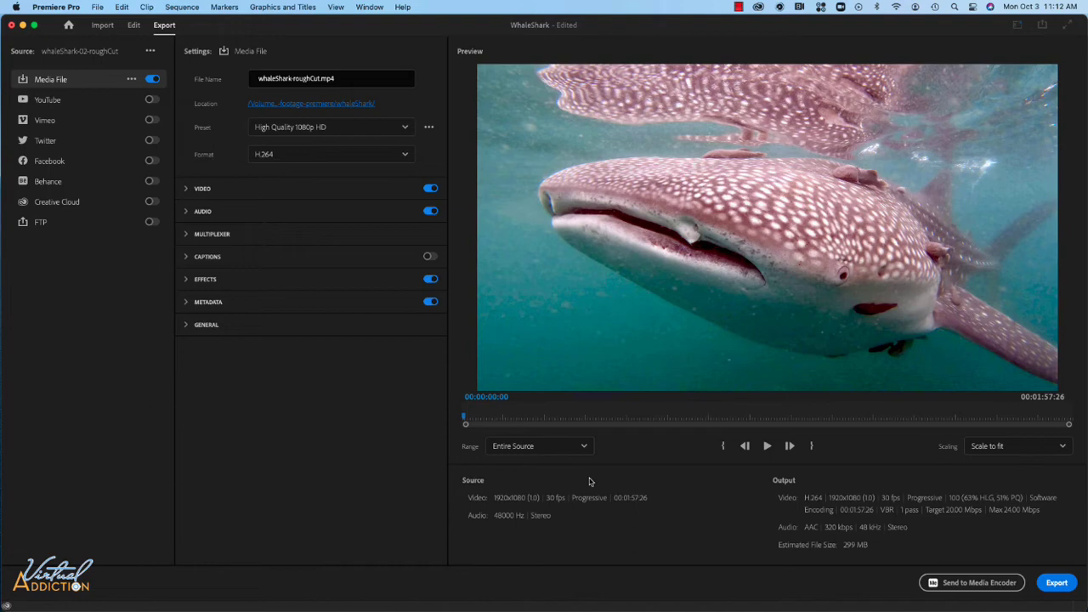
click(552, 449)
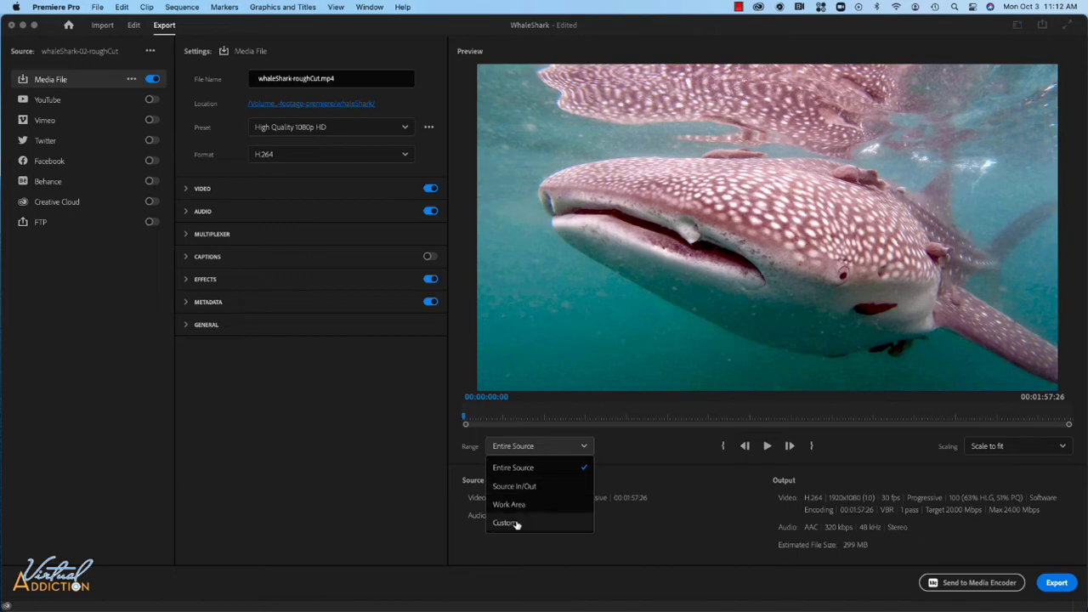
click(531, 470)
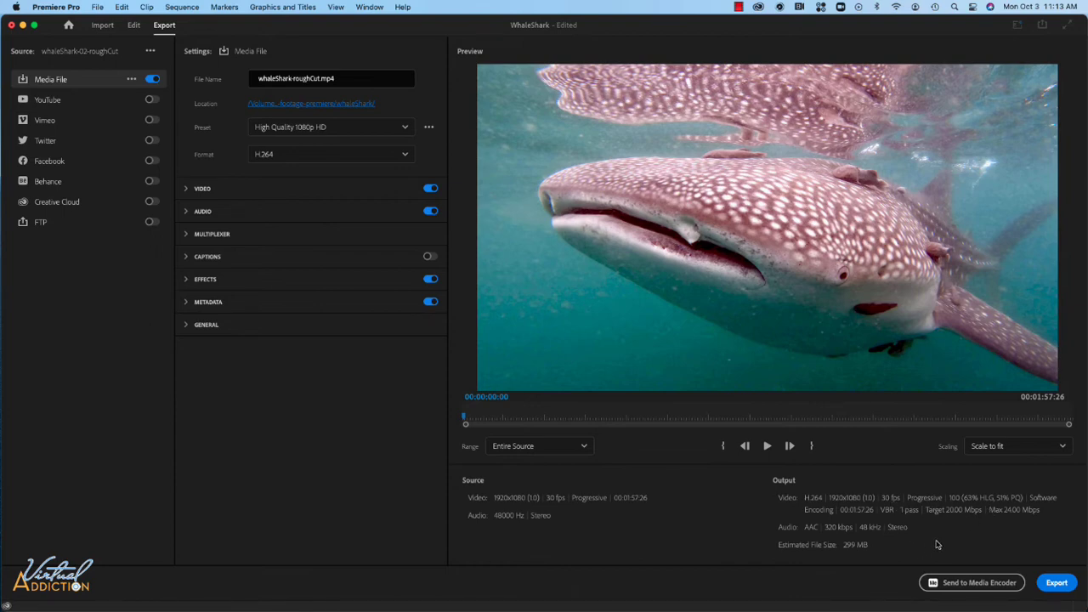
click(186, 191)
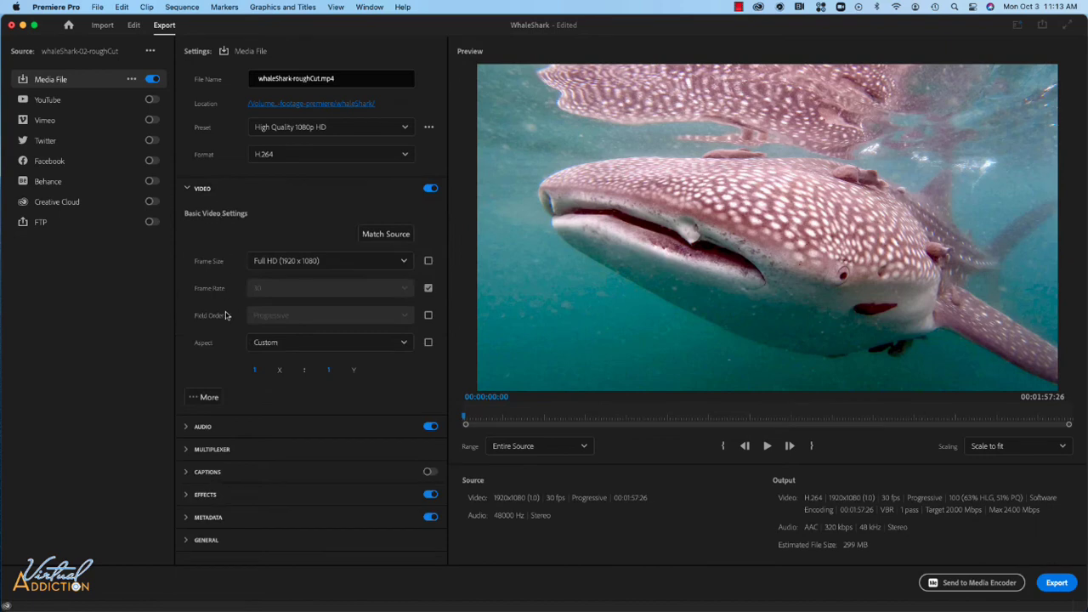
click(187, 190)
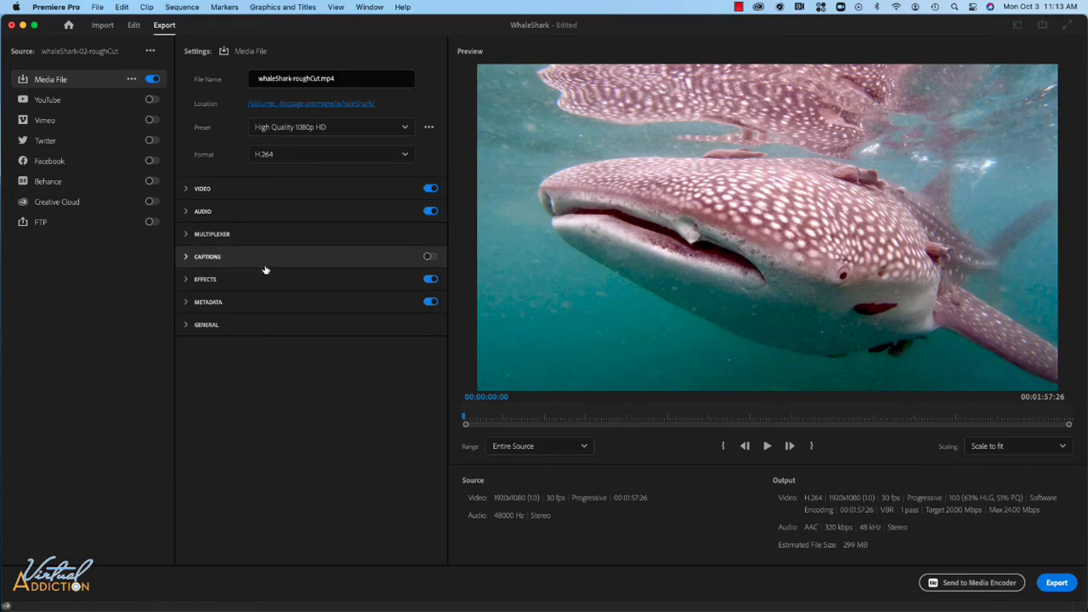
Step: Enable Name Overlay with prefix 'Whale Shark rough cut' and Prefix and Suffix Only format
click(186, 281)
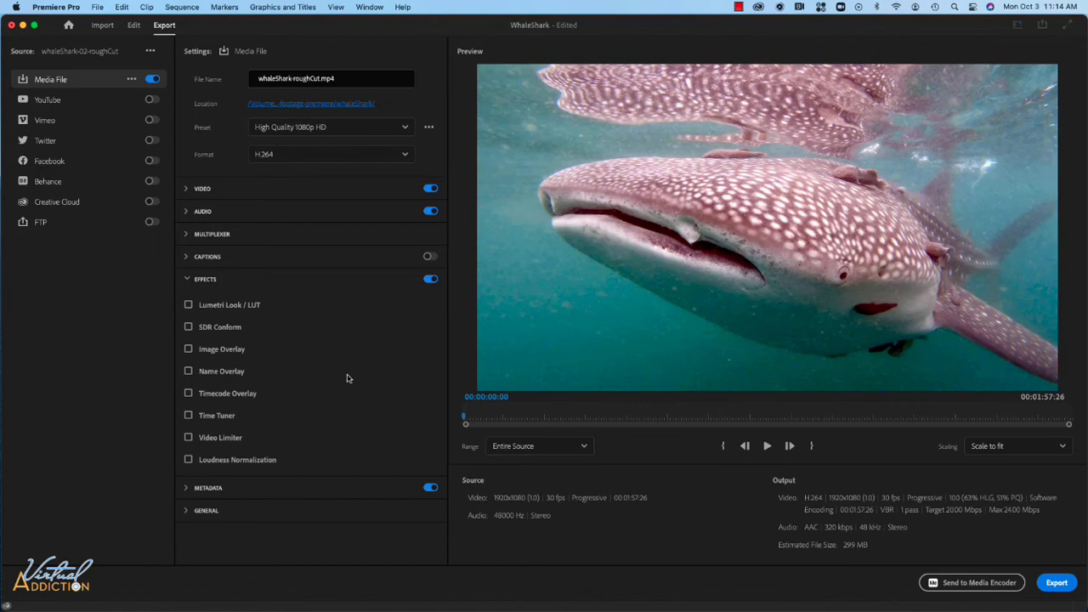
click(189, 372)
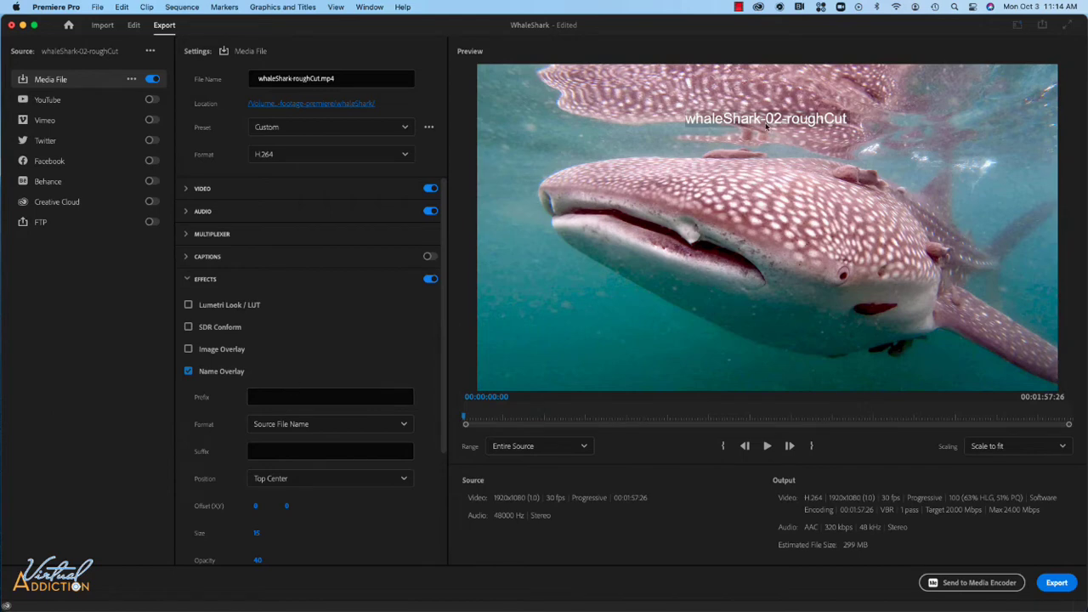
click(268, 398)
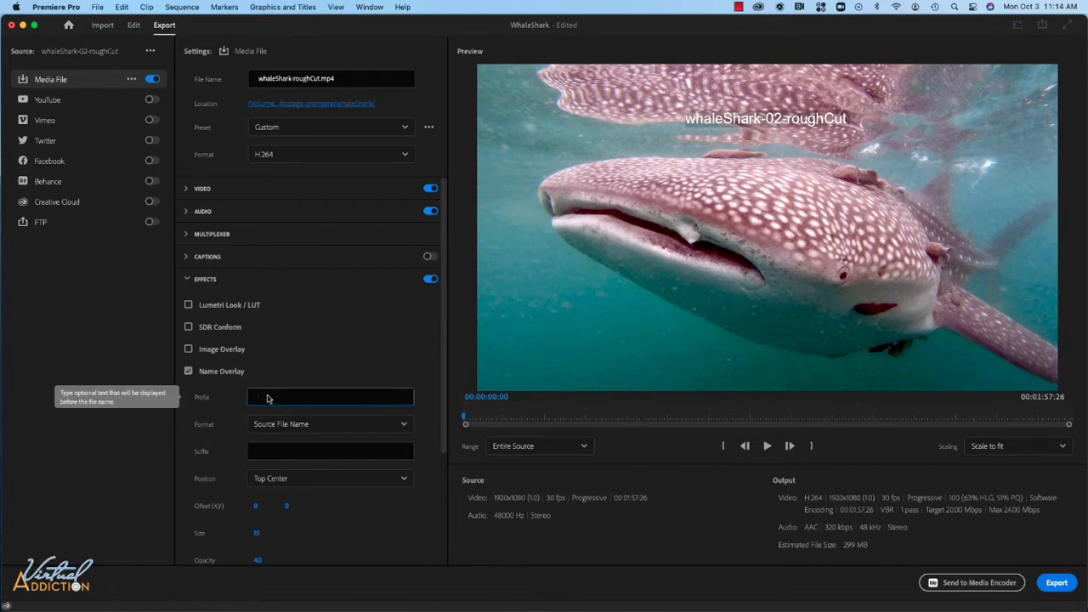
text(Whale Shark rough cut)
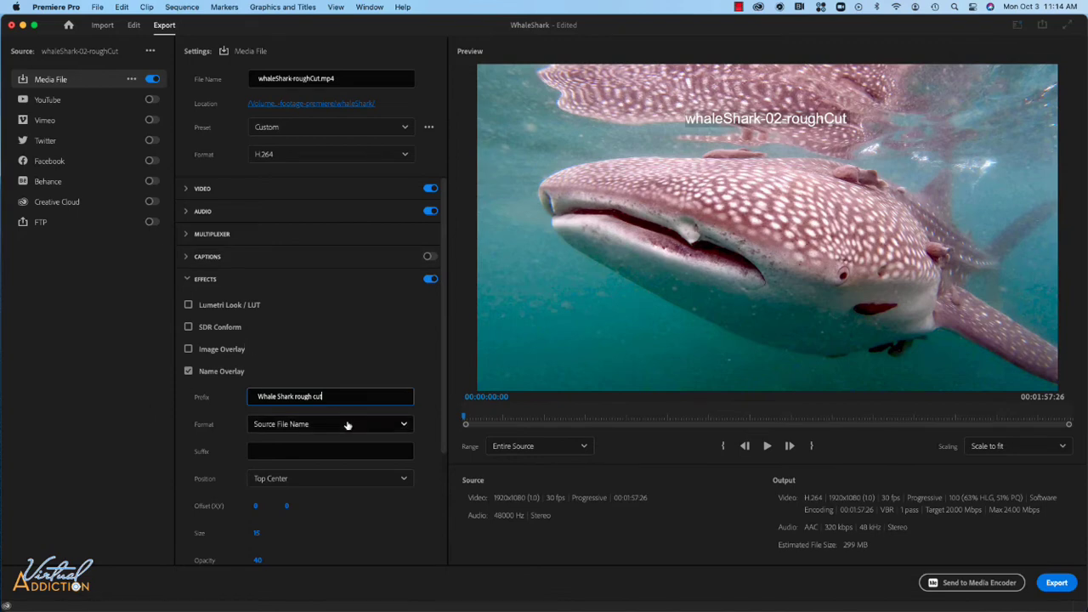
key(Return)
key(Return)
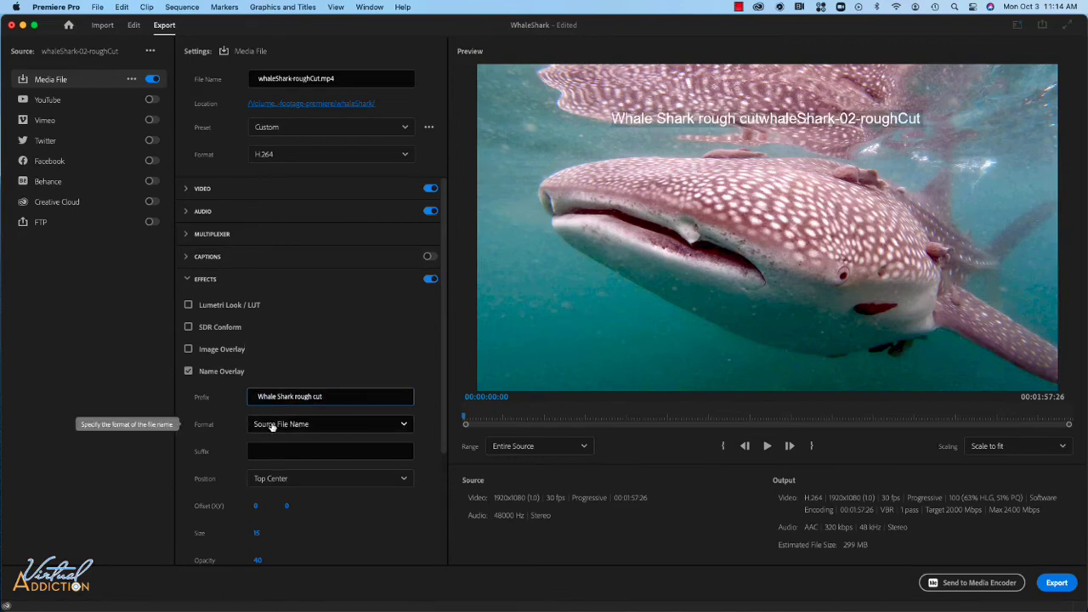
click(272, 425)
click(280, 449)
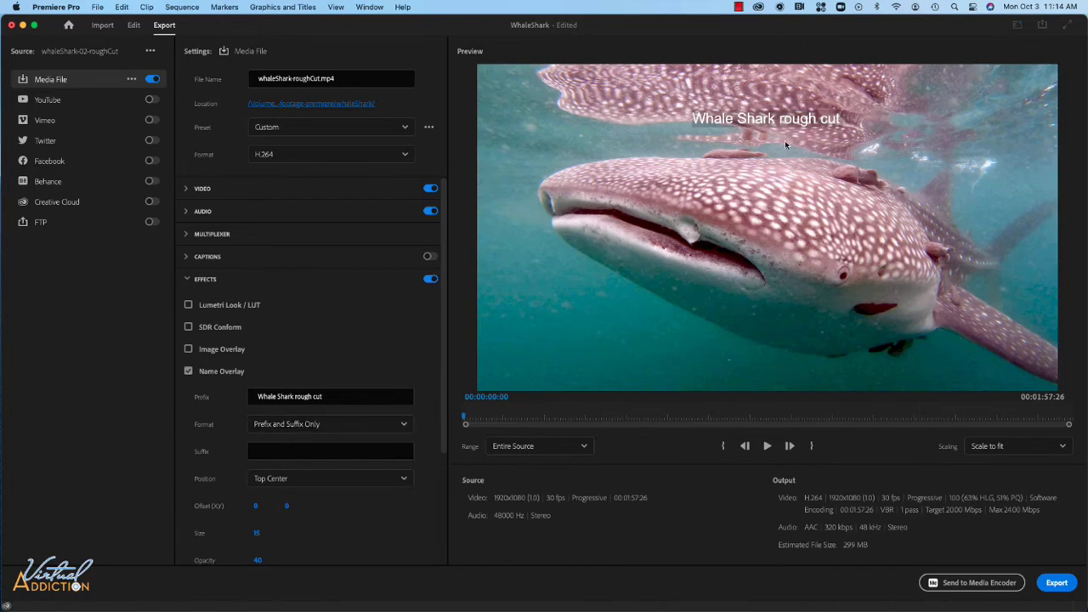
Step: Enable Timecode Overlay and set its position to Bottom Left
scroll(340, 373, down, 5)
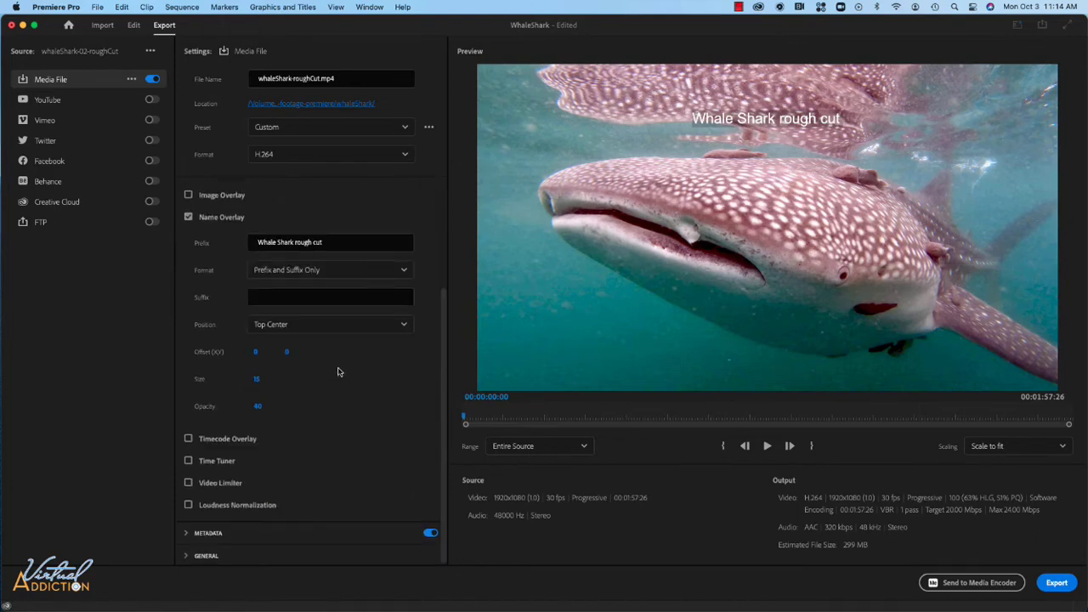
click(188, 437)
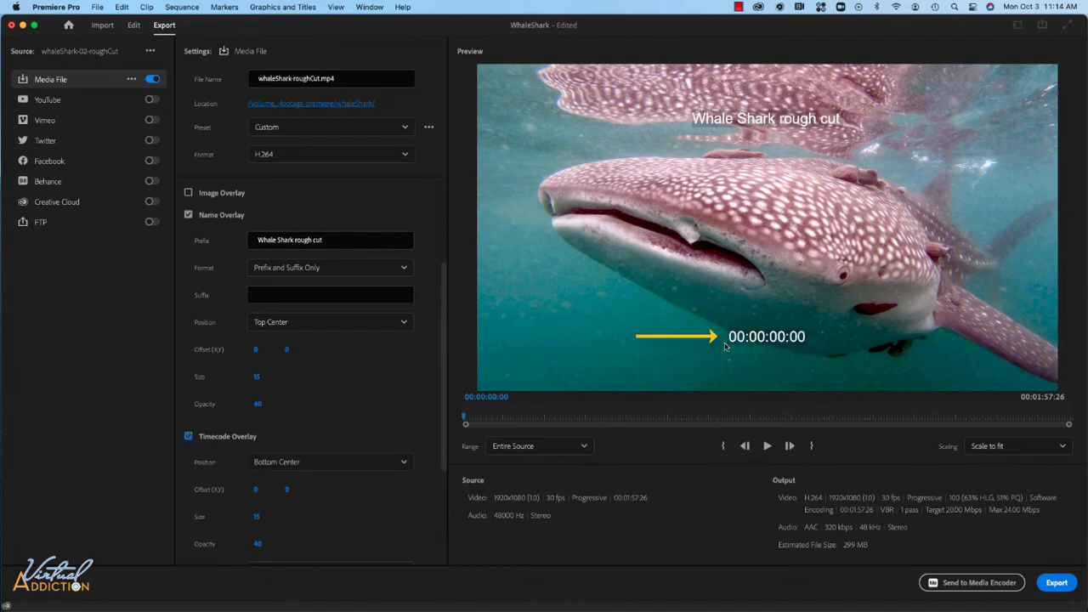
click(308, 465)
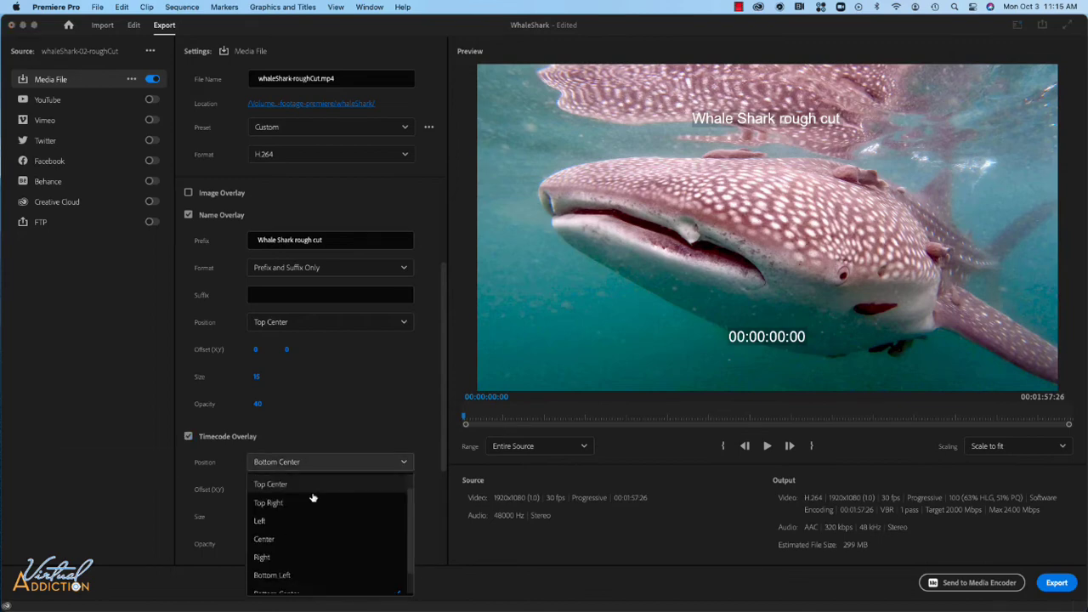
scroll(312, 513, down, 1)
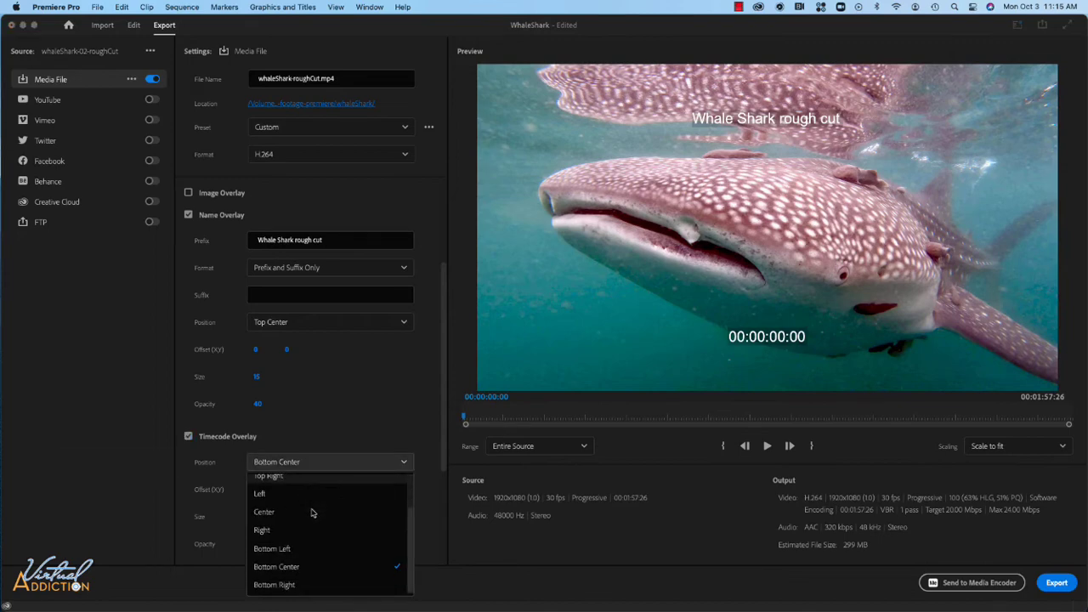
click(280, 549)
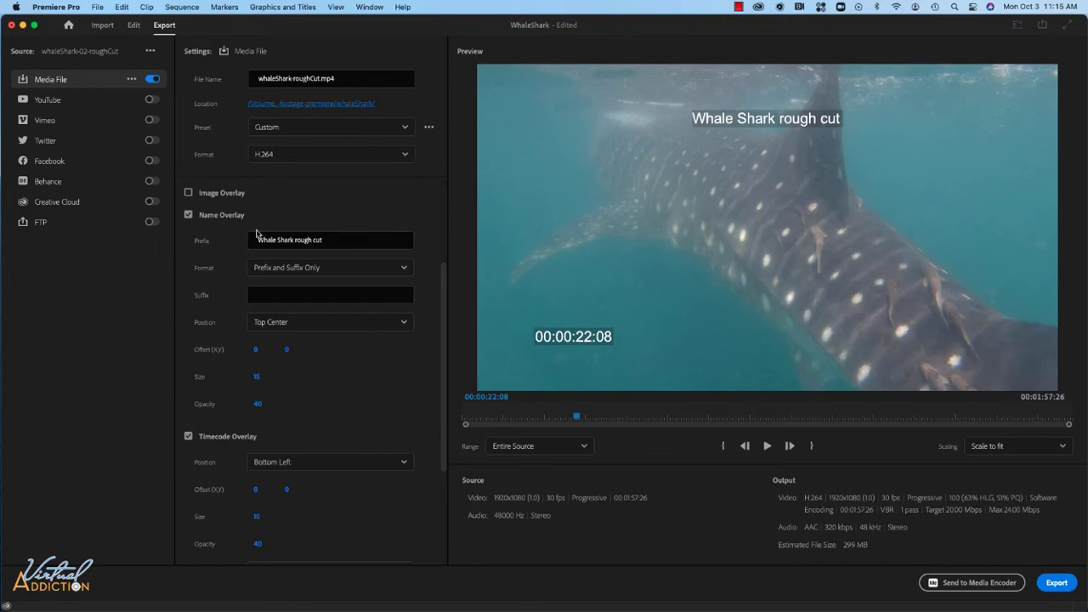
Step: Collapse the Effects section of the export settings
scroll(256, 233, up, 4)
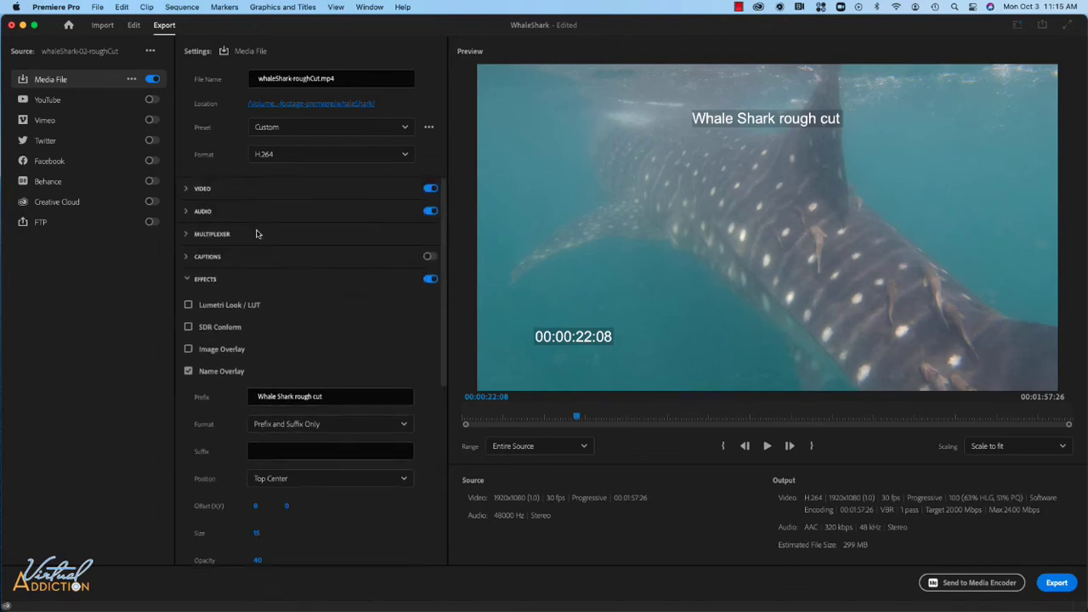
click(188, 279)
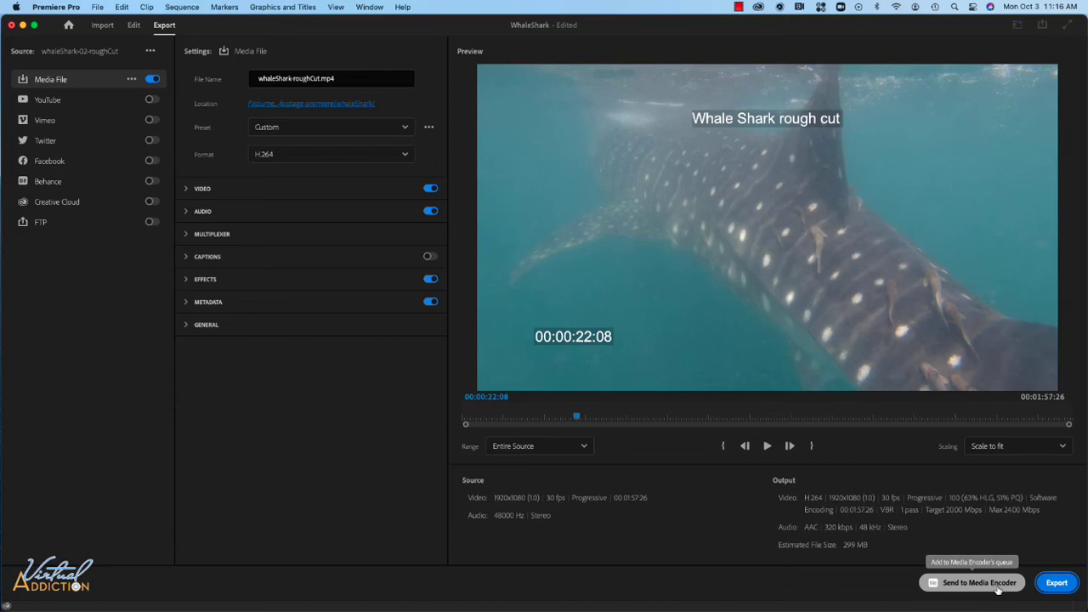
Step: Start exporting whaleShark-roughCut.mp4 with the Custom H.264 settings
click(1055, 583)
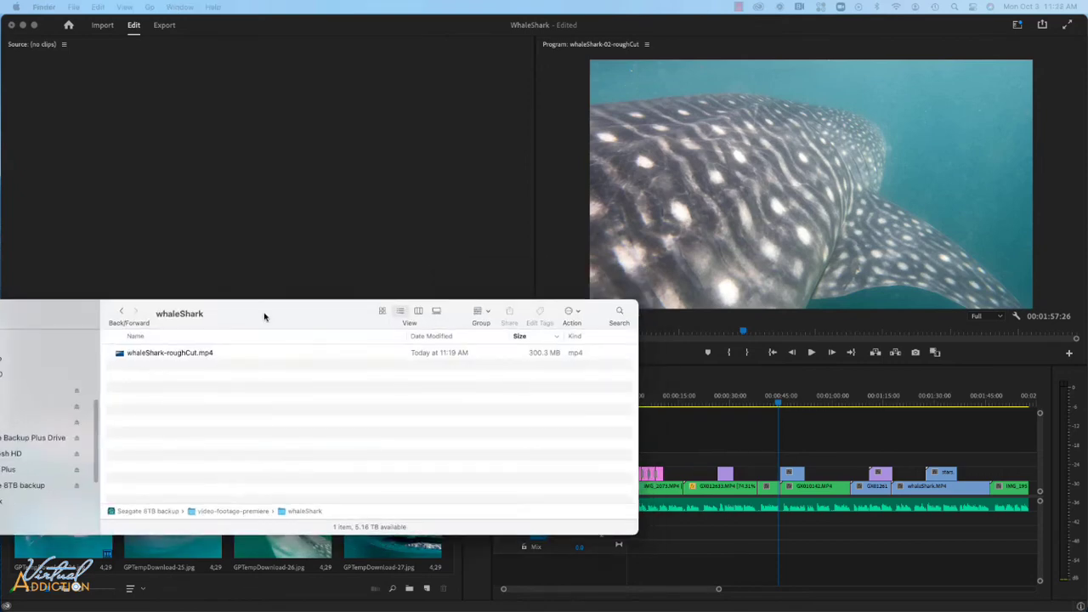
Step: Open whaleShark-roughCut.mp4 from the whaleShark folder in GoPro Player
drag(262, 316, 393, 120)
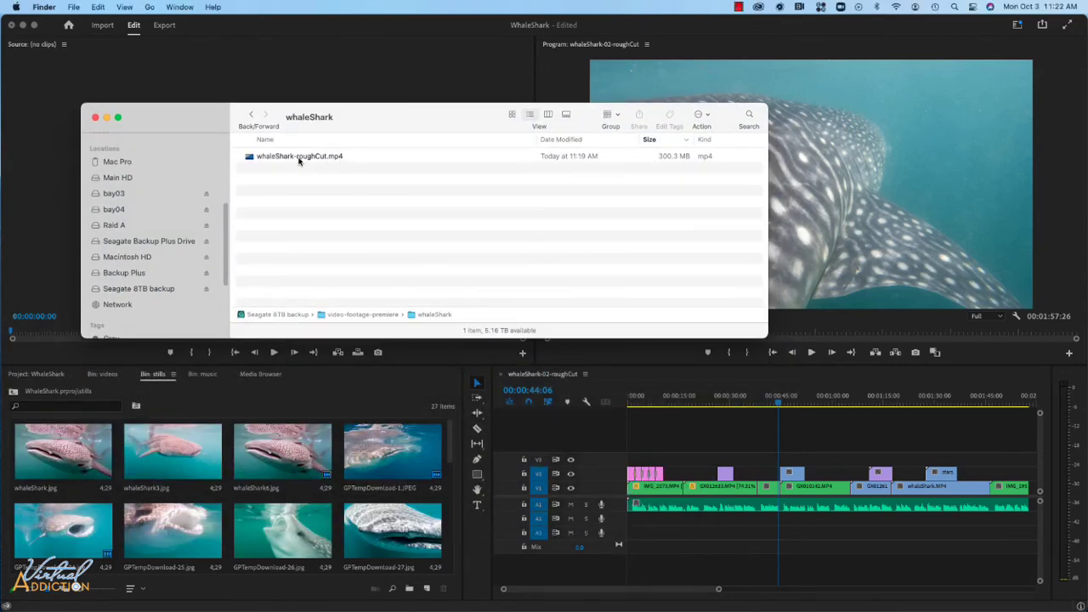
click(249, 158)
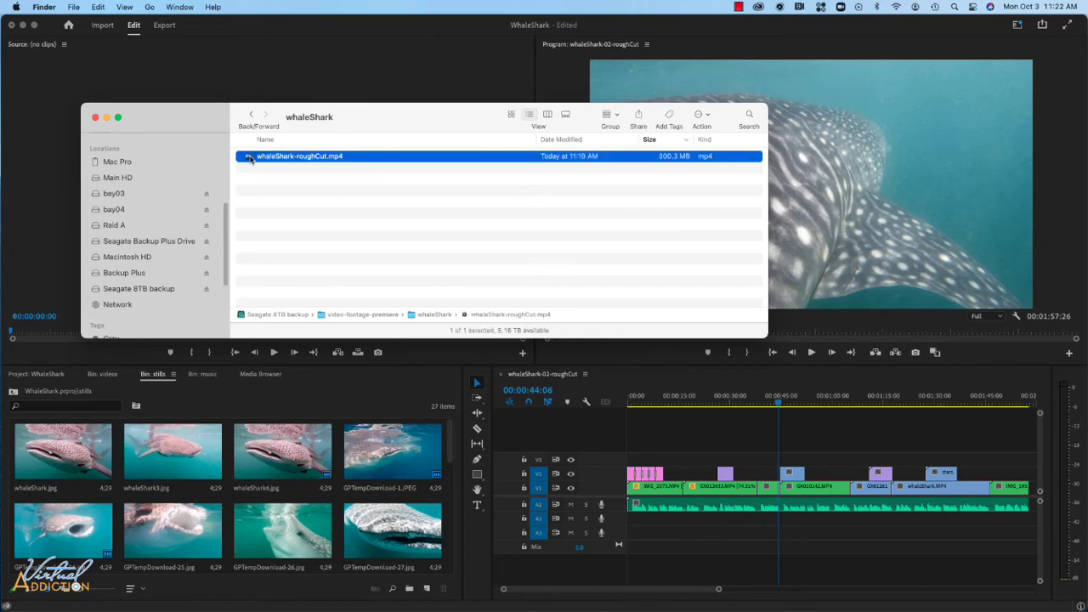
double_click(249, 158)
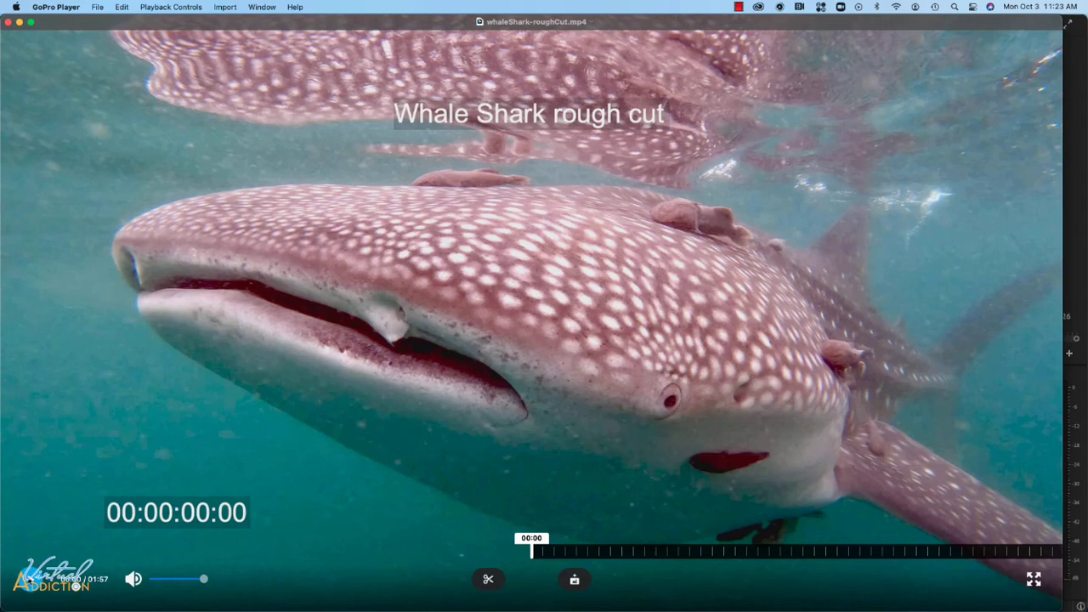
Step: Play the exported video to about 00:00:09:00, then return to Premiere Pro
key(space)
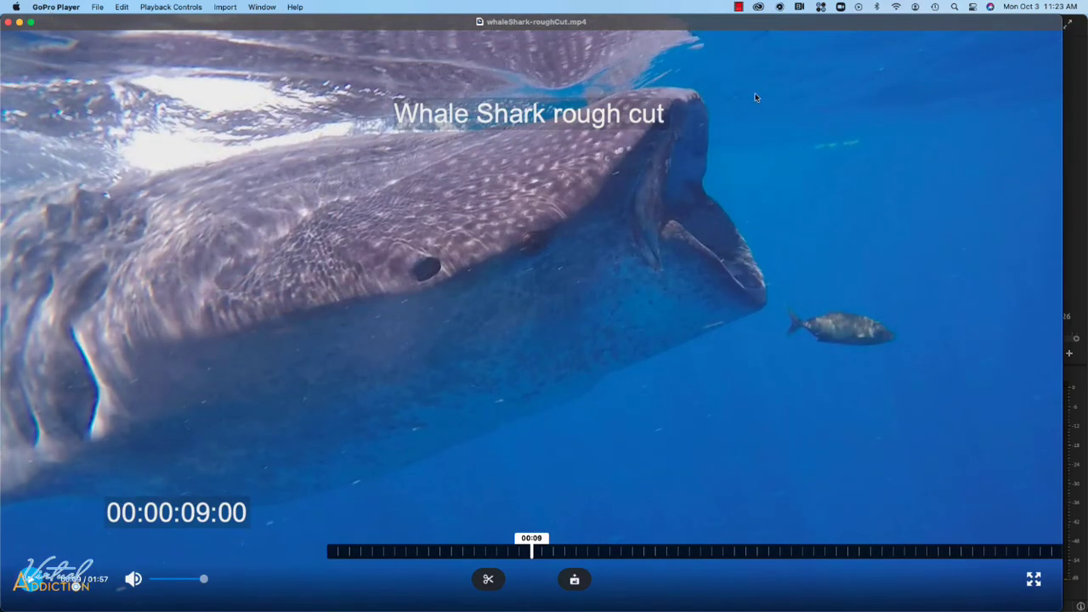
key(super+q)
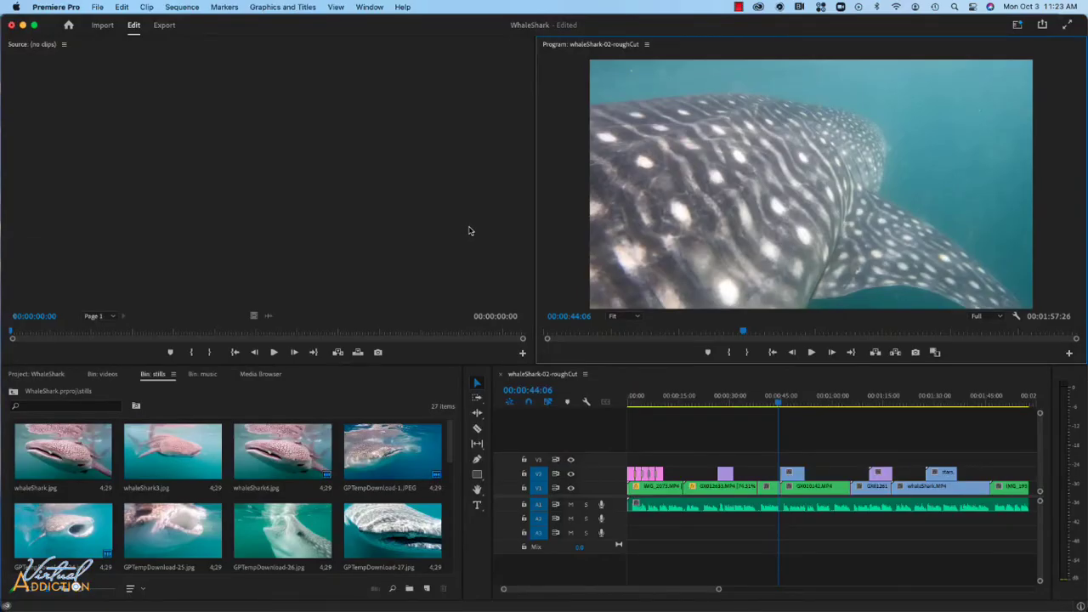